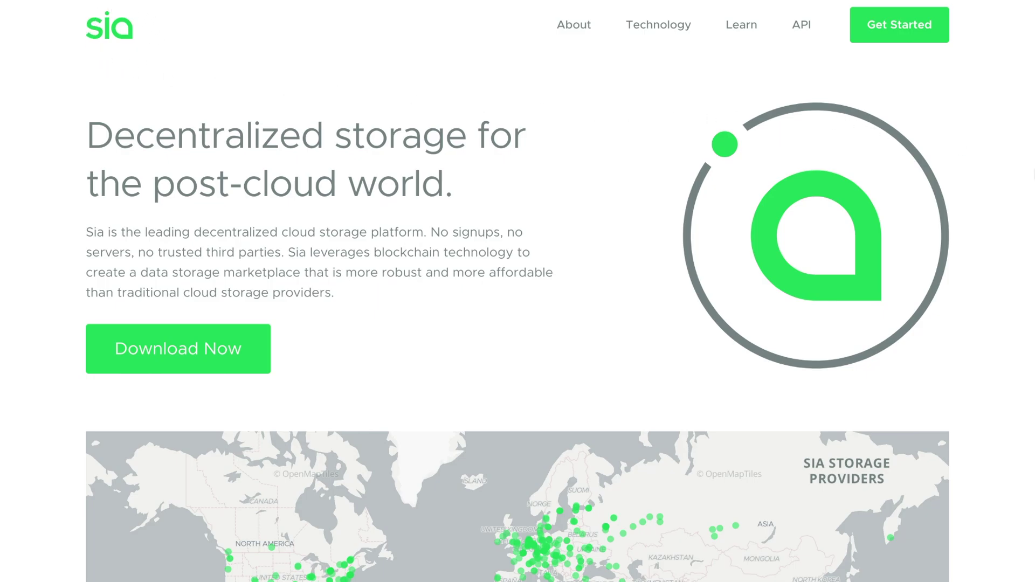
# - Scroll the Sia homepage past the map, feature sections and stats to the Learn cards
pyautogui.scroll(-3, 1032, 173)
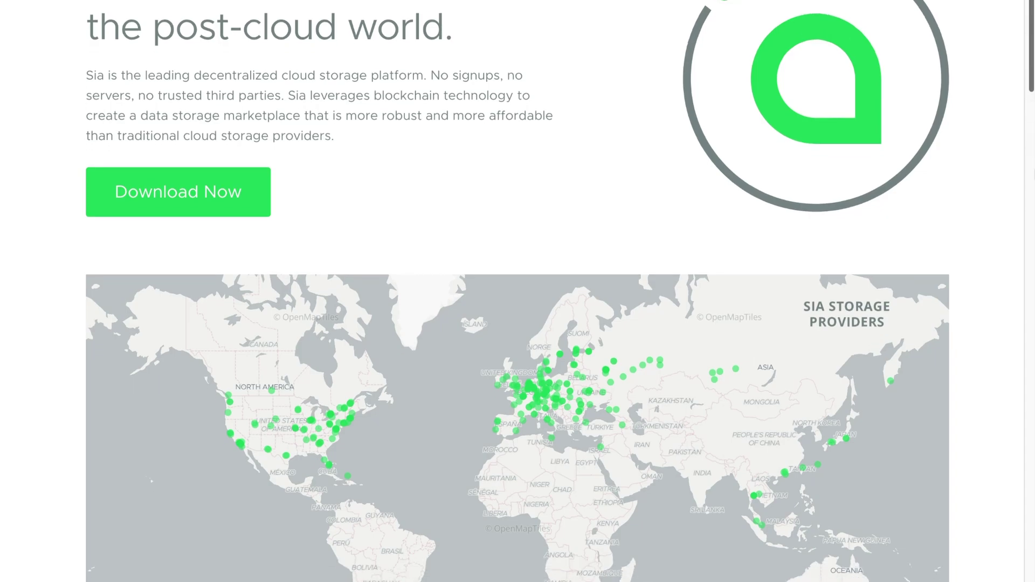
pyautogui.scroll(-3, 517, 292)
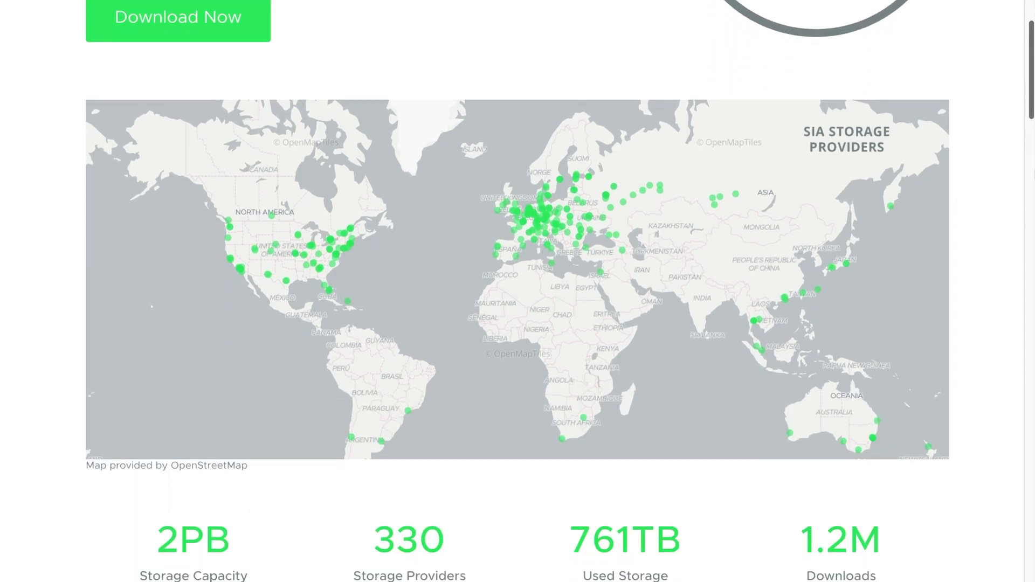
pyautogui.scroll(-2, 517, 292)
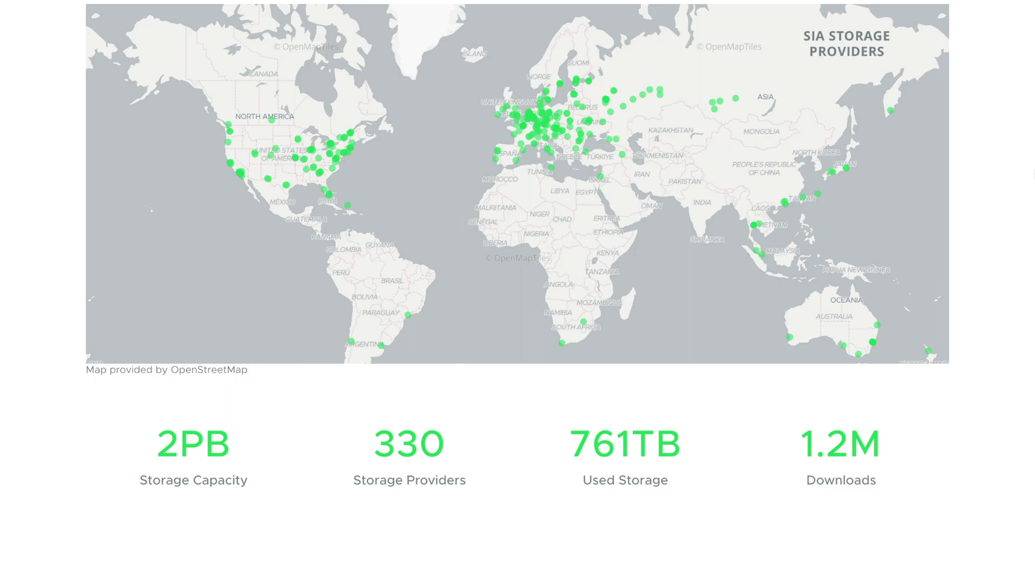
pyautogui.scroll(-3, 518, 291)
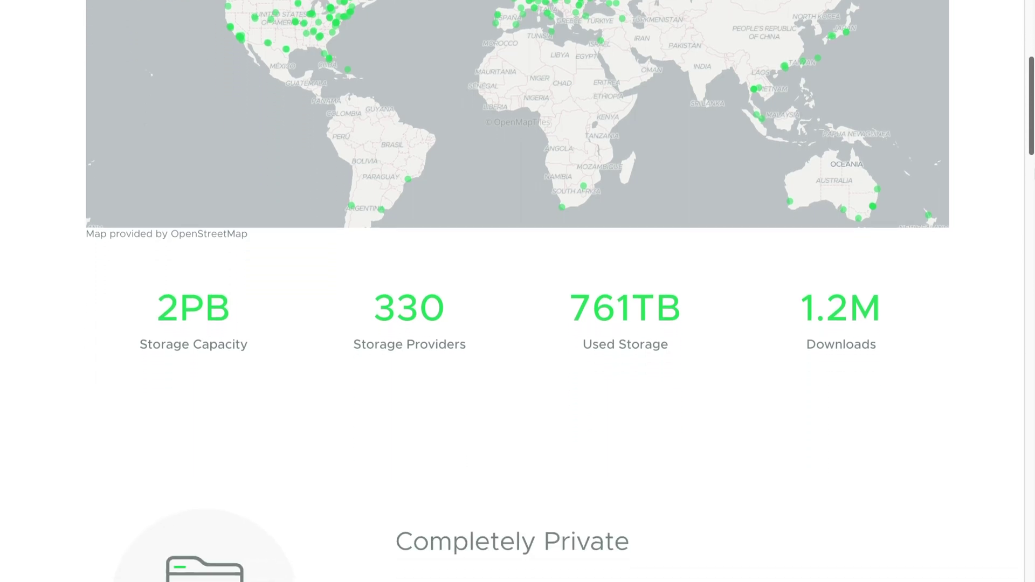
pyautogui.scroll(-4, 517, 291)
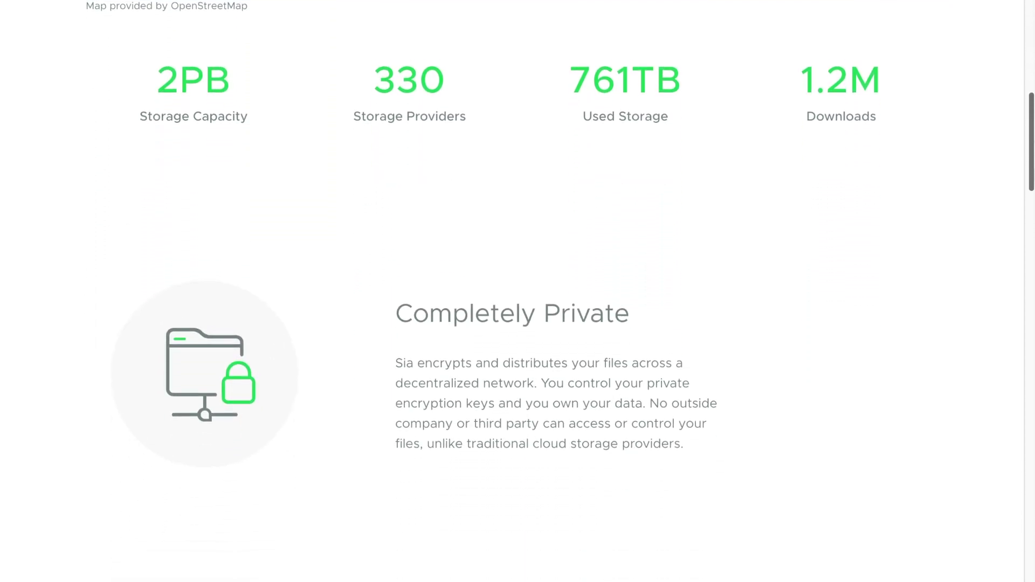
pyautogui.scroll(-5, 518, 291)
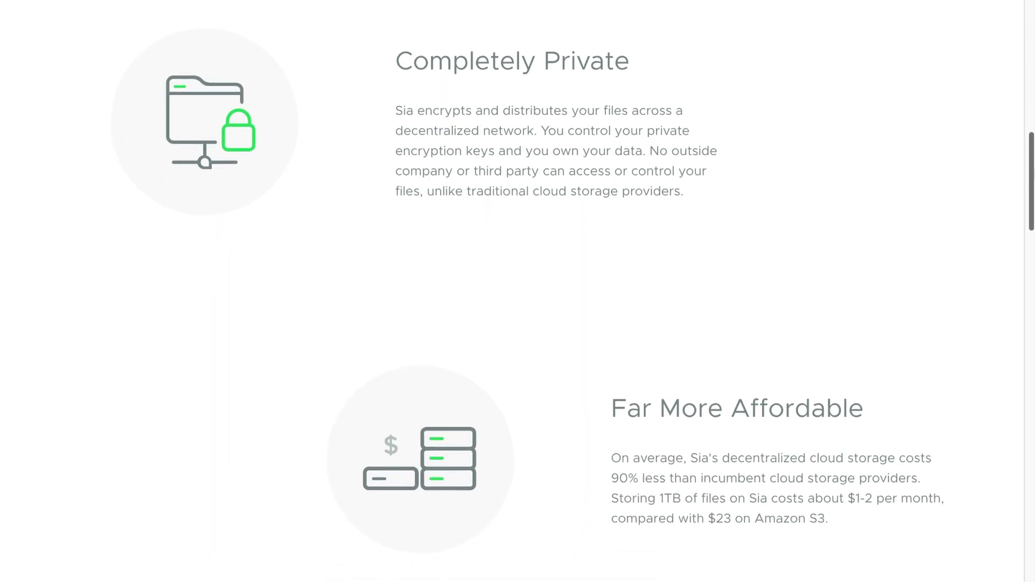
pyautogui.scroll(-4, 518, 291)
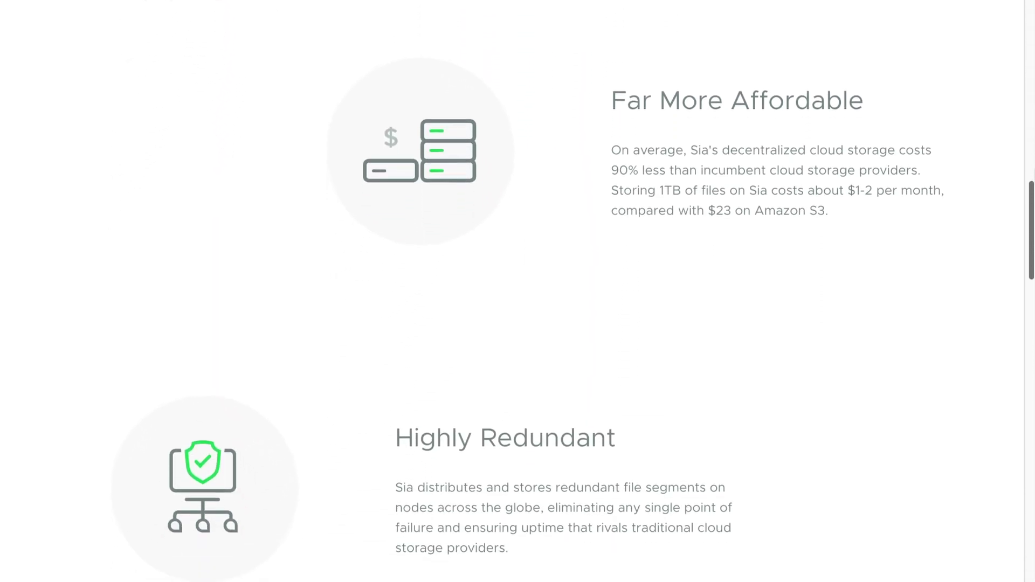
pyautogui.scroll(-7, 518, 291)
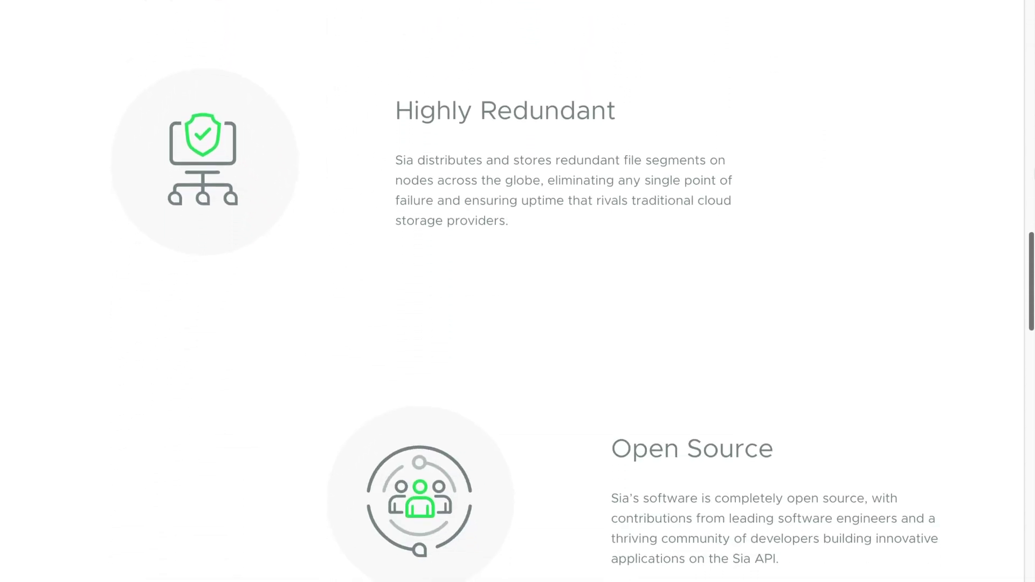
pyautogui.scroll(-10, 518, 292)
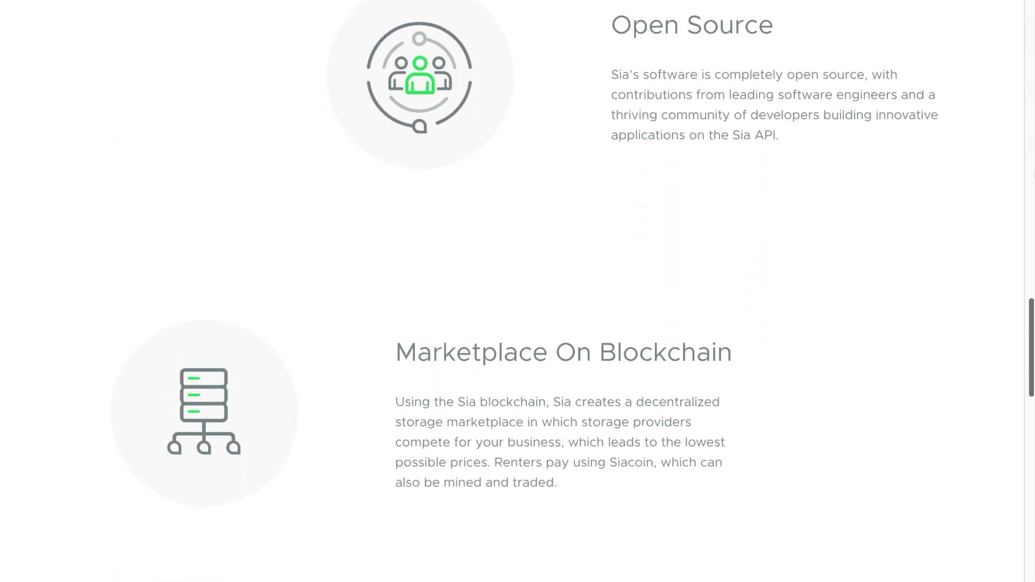
pyautogui.scroll(-5, 517, 291)
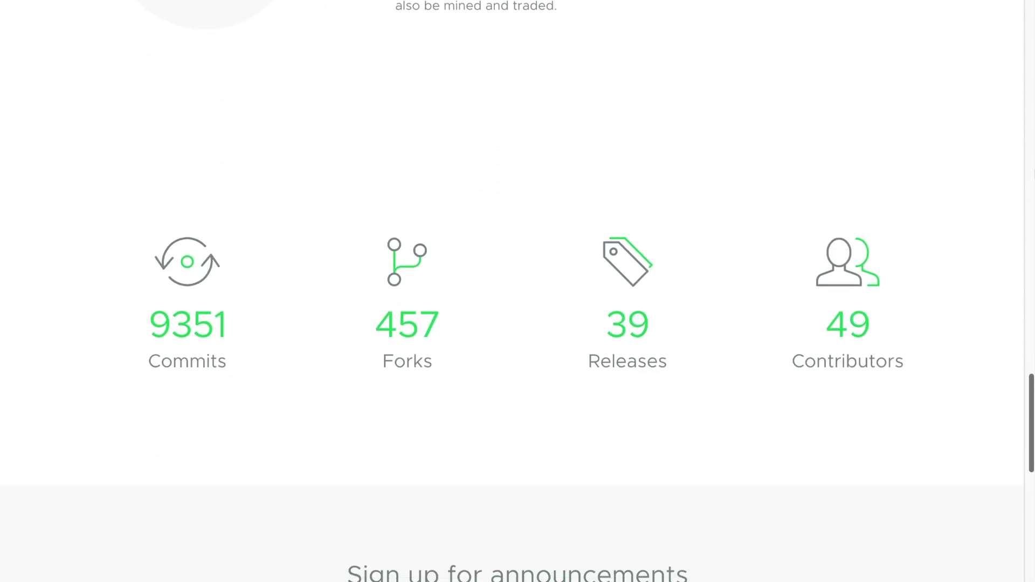
pyautogui.scroll(-1, 518, 292)
pyautogui.scroll(-2, 518, 291)
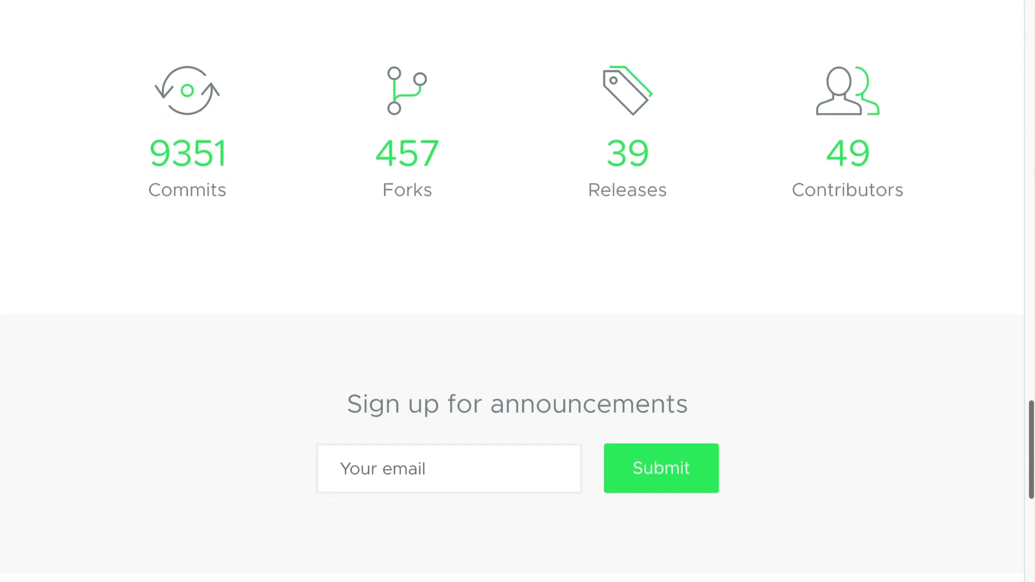
pyautogui.scroll(-13, 518, 291)
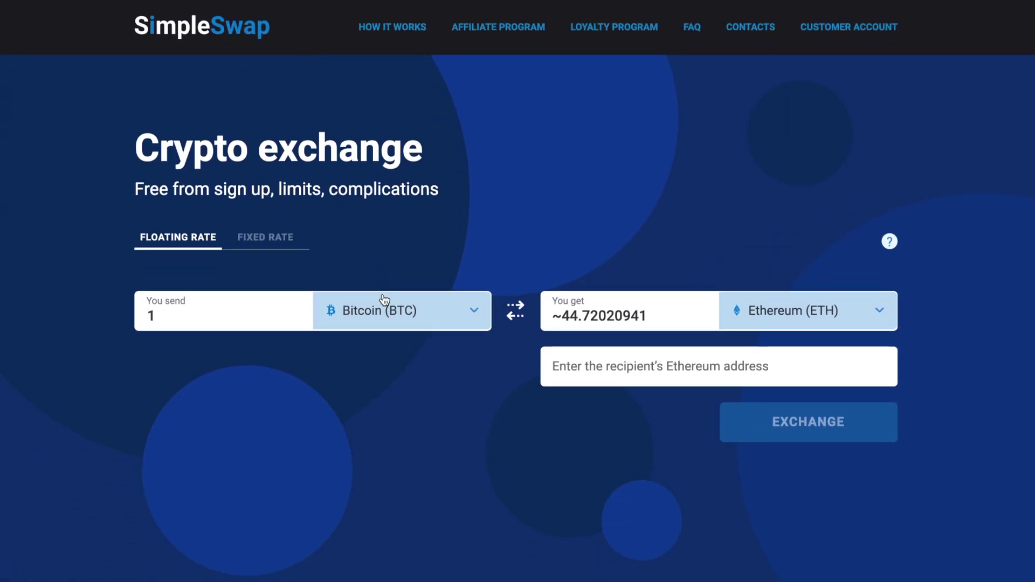
# - Change the send currency from Bitcoin to LTC - Litecoin and set the amount to 5
pyautogui.click(417, 317)
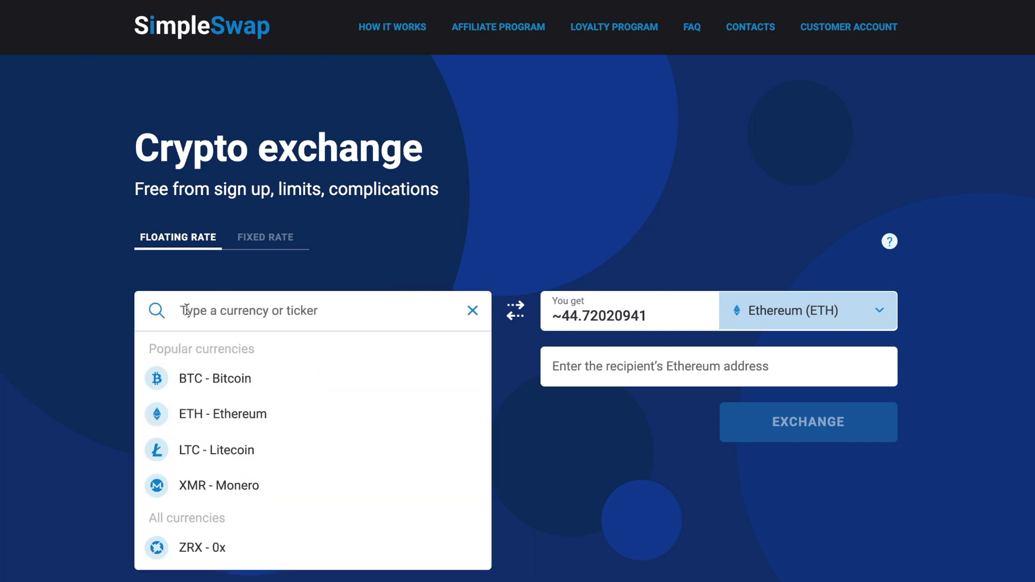
pyautogui.write('LTC')
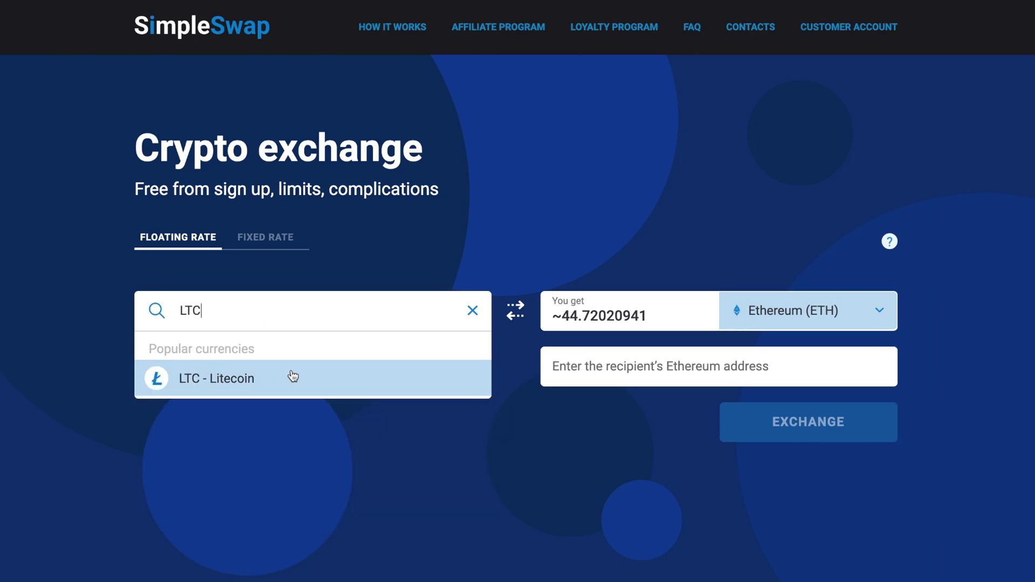
pyautogui.click(293, 377)
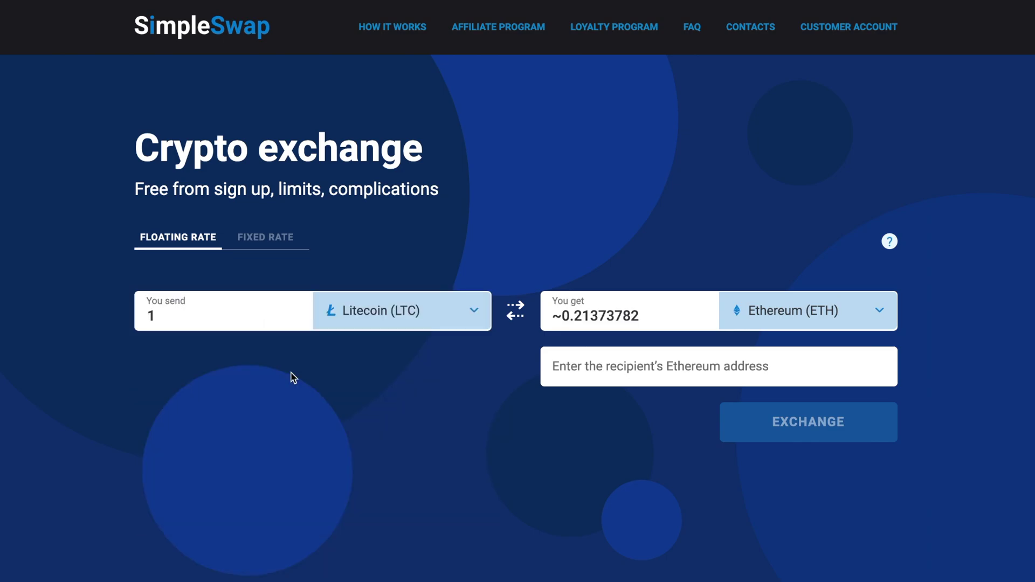
pyautogui.click(161, 311)
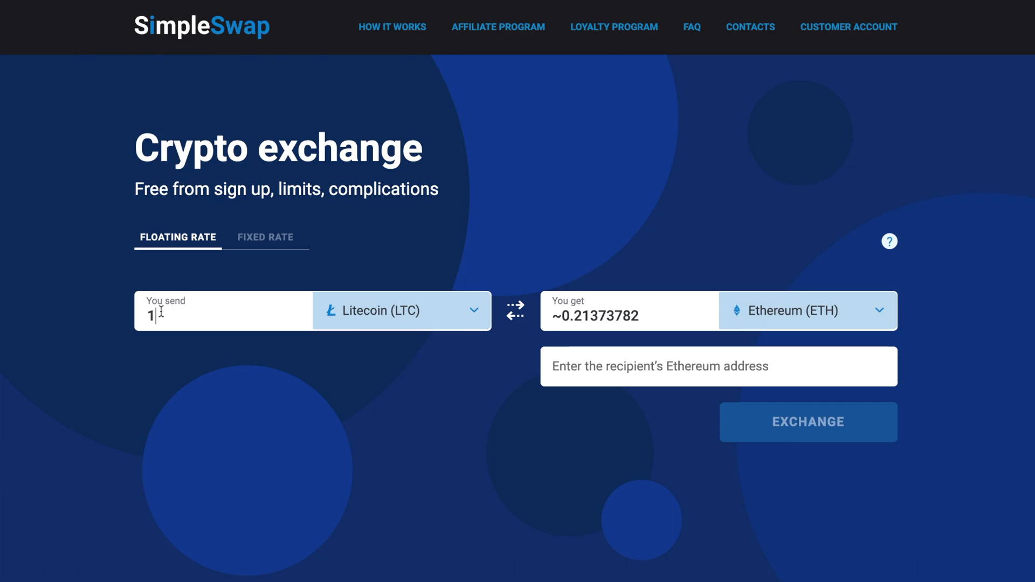
pyautogui.press('BackSpace')
pyautogui.write('5')
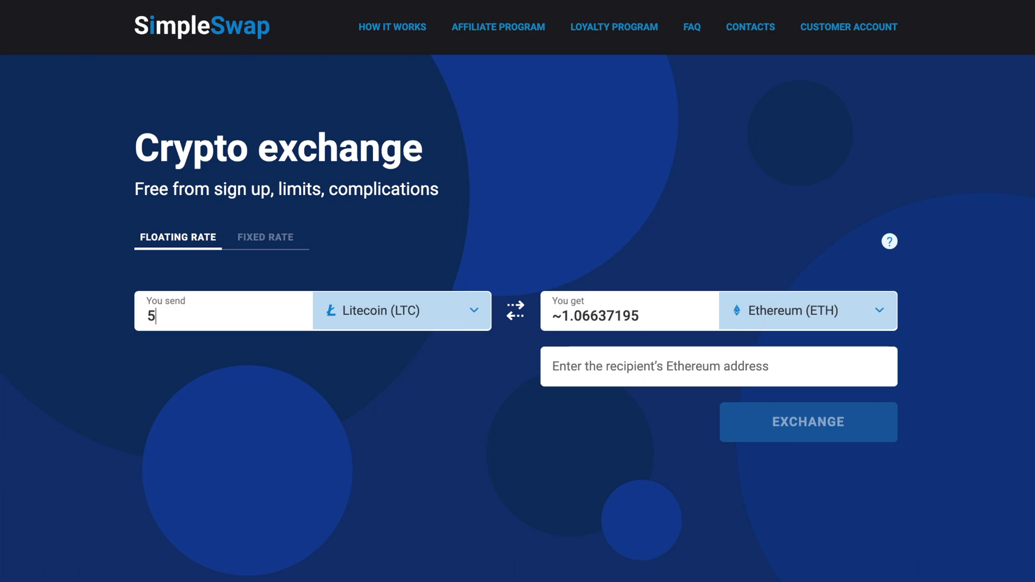
# - Choose SC - Siacoin as the receive currency and re-enter 5 as the send amount
pyautogui.click(738, 309)
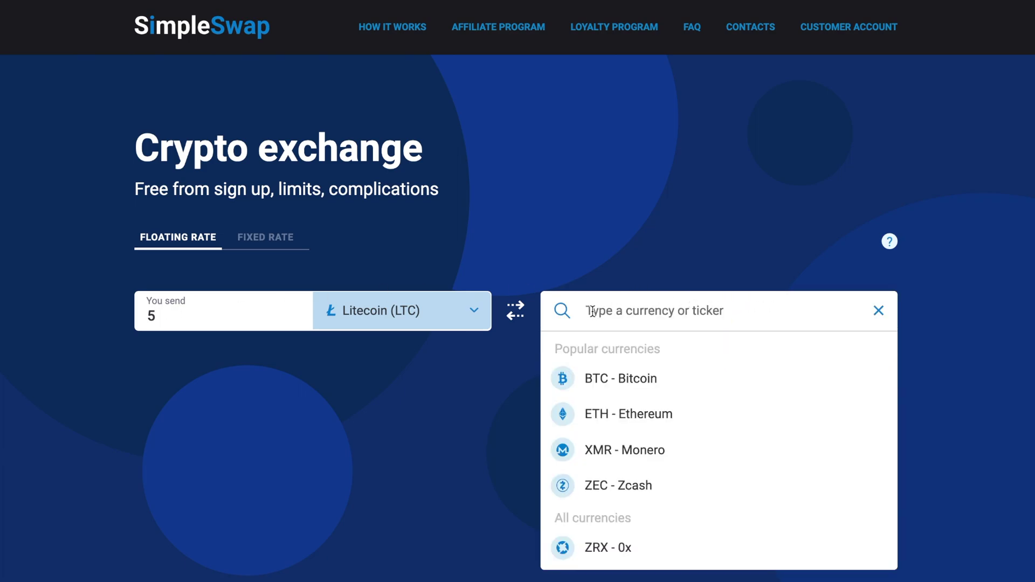
pyautogui.write('SC')
pyautogui.click(611, 379)
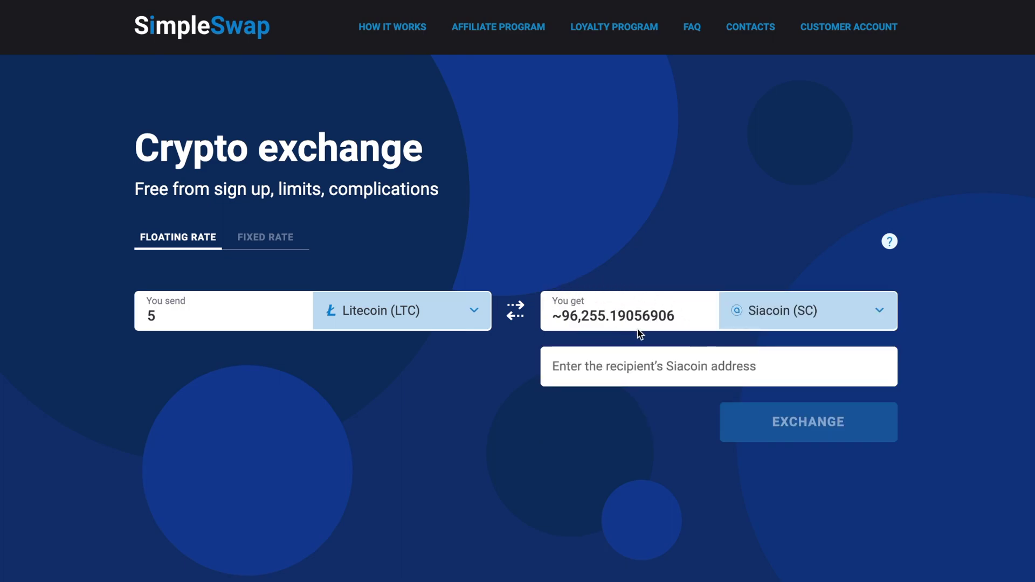
pyautogui.click(248, 312)
pyautogui.press('BackSpace')
pyautogui.write('0')
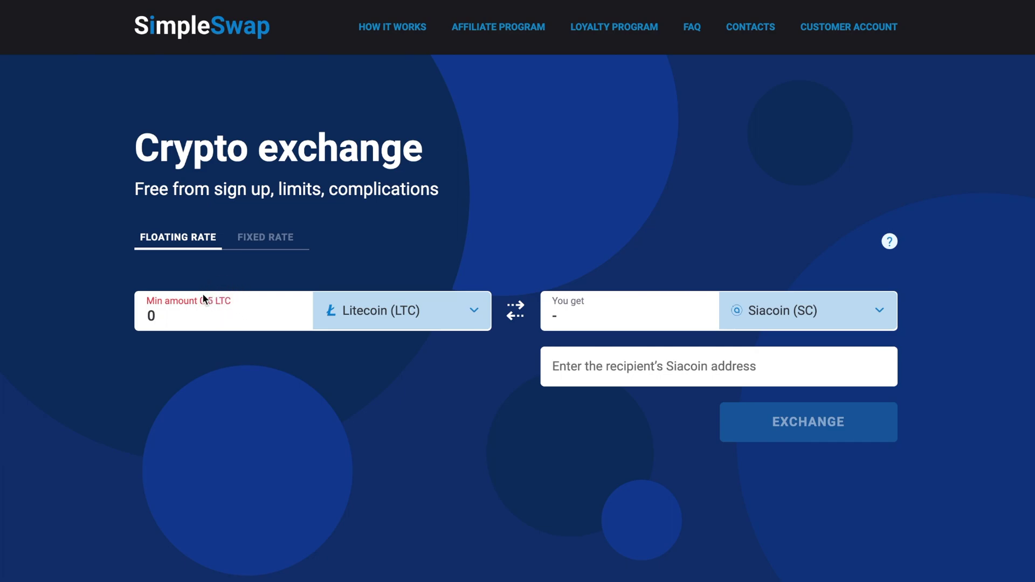
pyautogui.press('BackSpace')
pyautogui.write('5')
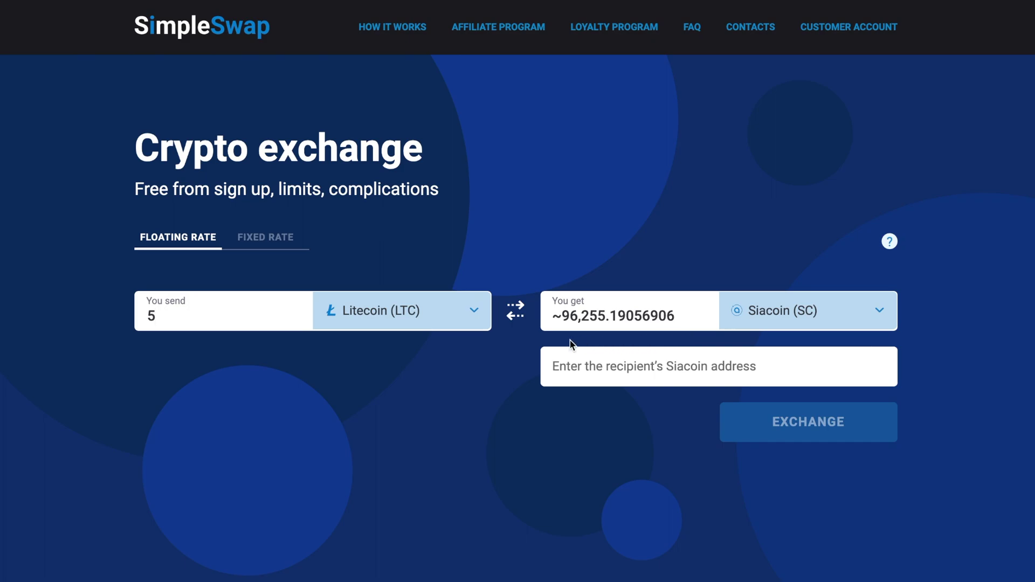
# - Paste the recipient's Siacoin address into the recipient address field
pyautogui.click(578, 380)
pyautogui.hotkey('ctrl', 'v')
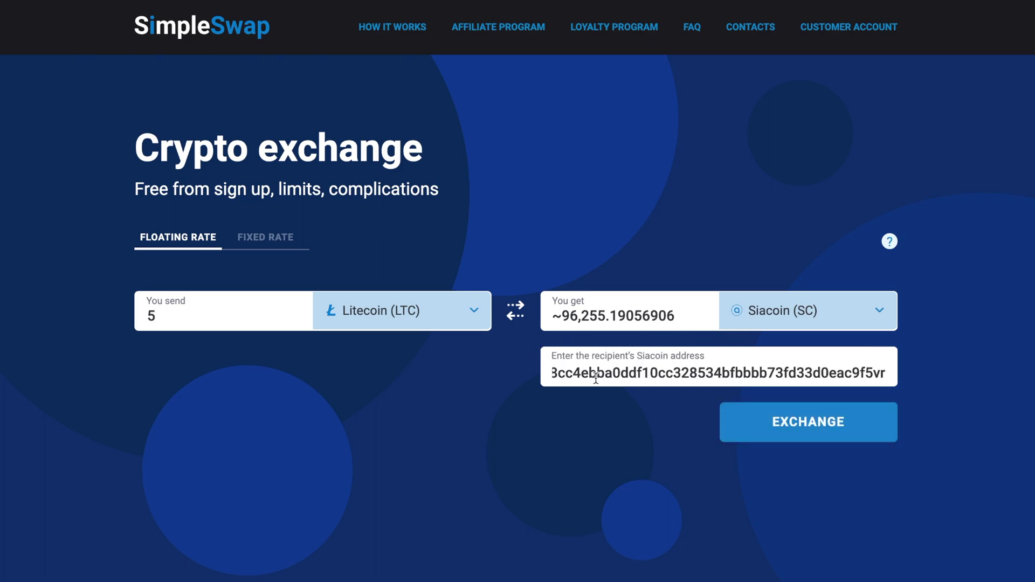
pyautogui.click(619, 391)
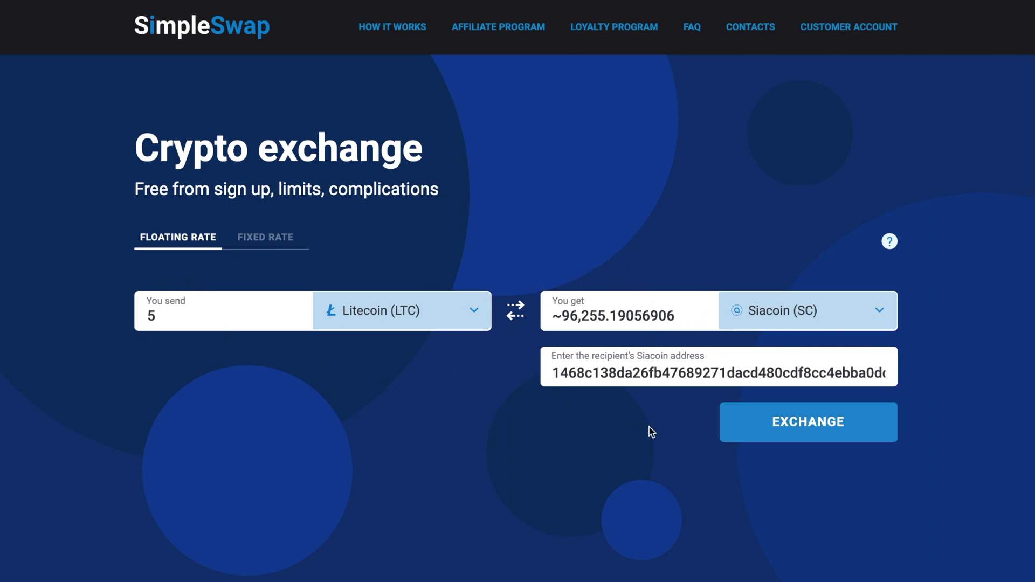
# - Submit the 5 LTC to Siacoin swap with the EXCHANGE button
pyautogui.click(799, 437)
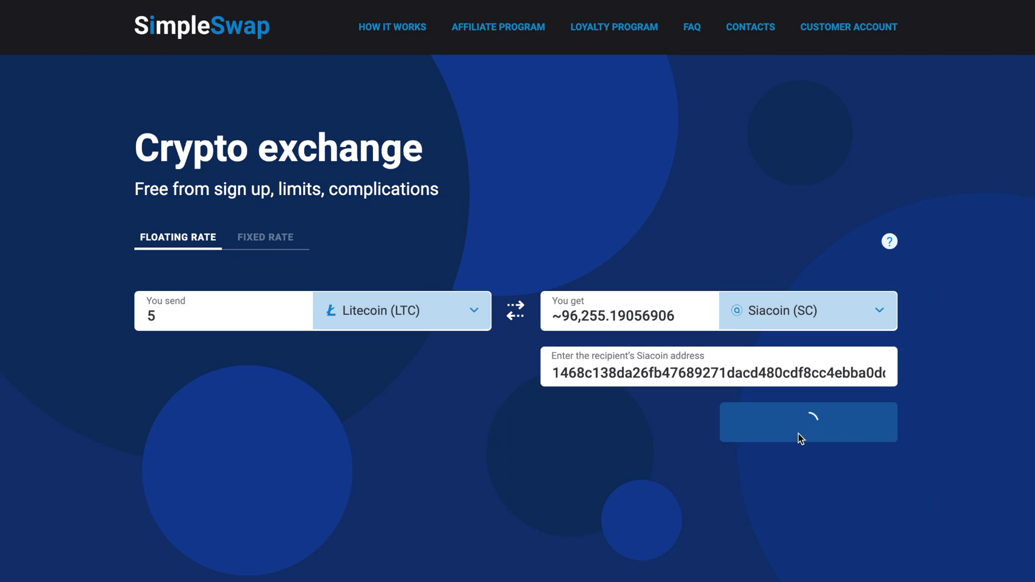